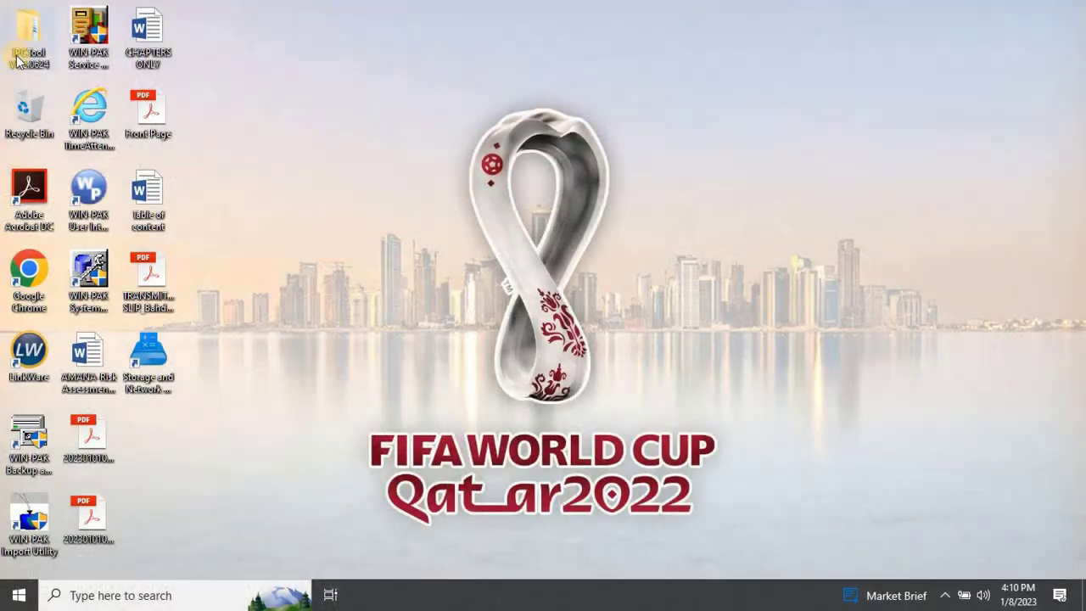
Open the nested IPCTool V1.2.0624 folders, launch IPCTool, and allow it through the firewall.
{"action": "double_click", "coordinate": [19, 58]}
{"action": "left_click", "coordinate": [253, 178]}
{"action": "left_click", "coordinate": [260, 179]}
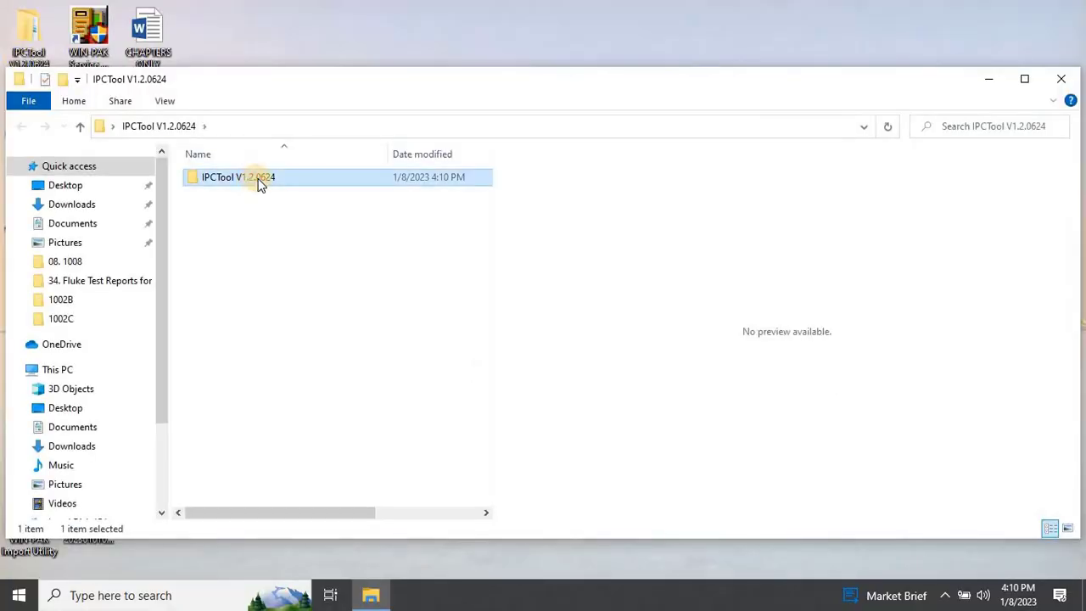
{"action": "left_click", "coordinate": [304, 181]}
{"action": "double_click", "coordinate": [311, 179]}
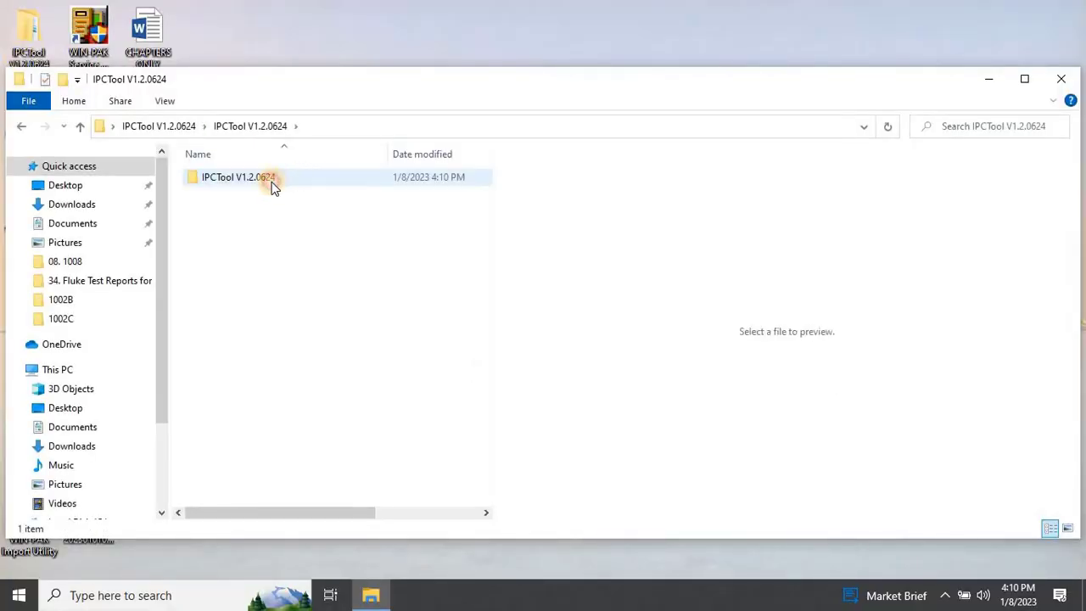
{"action": "double_click", "coordinate": [271, 183]}
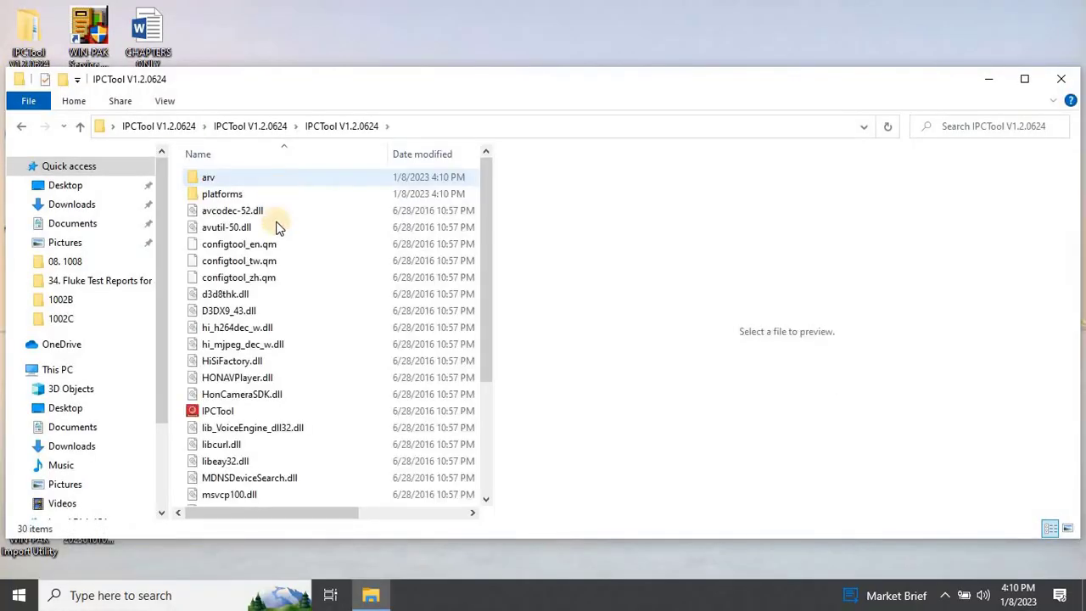
{"action": "double_click", "coordinate": [280, 413]}
{"action": "left_click", "coordinate": [622, 421]}
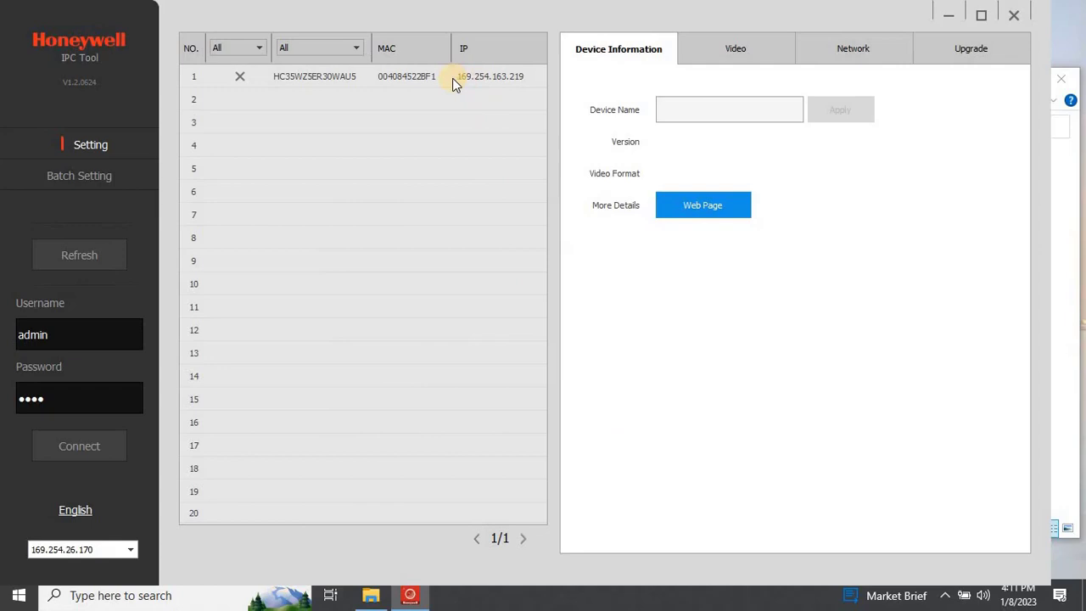
Select the camera at 169.254.163.219, attempt connecting with the entered login, then reselect it.
{"action": "left_click", "coordinate": [452, 78]}
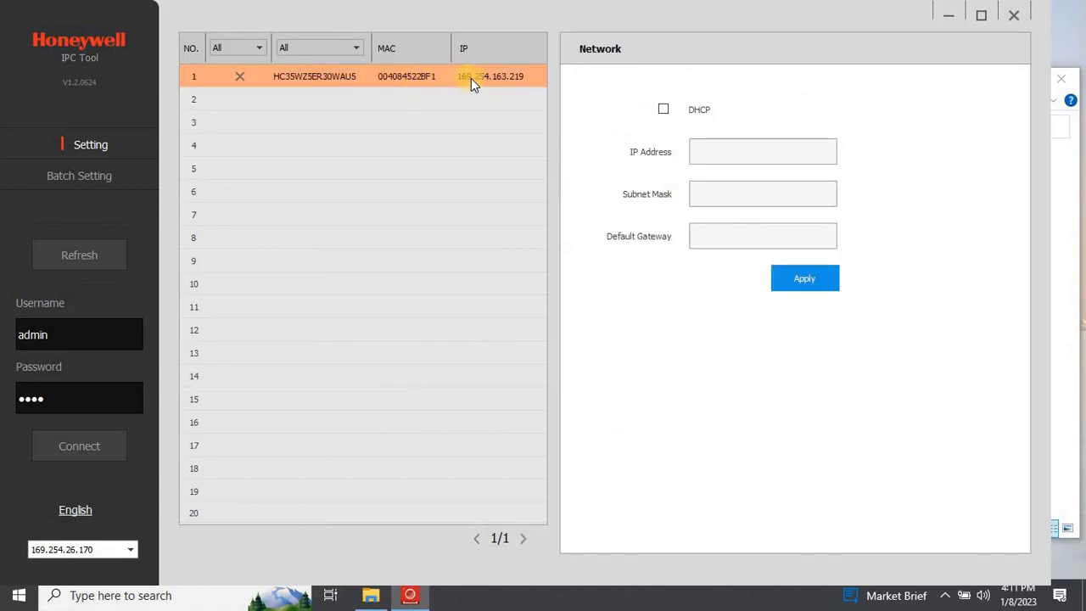
{"action": "left_click", "coordinate": [85, 446]}
{"action": "left_click", "coordinate": [76, 450]}
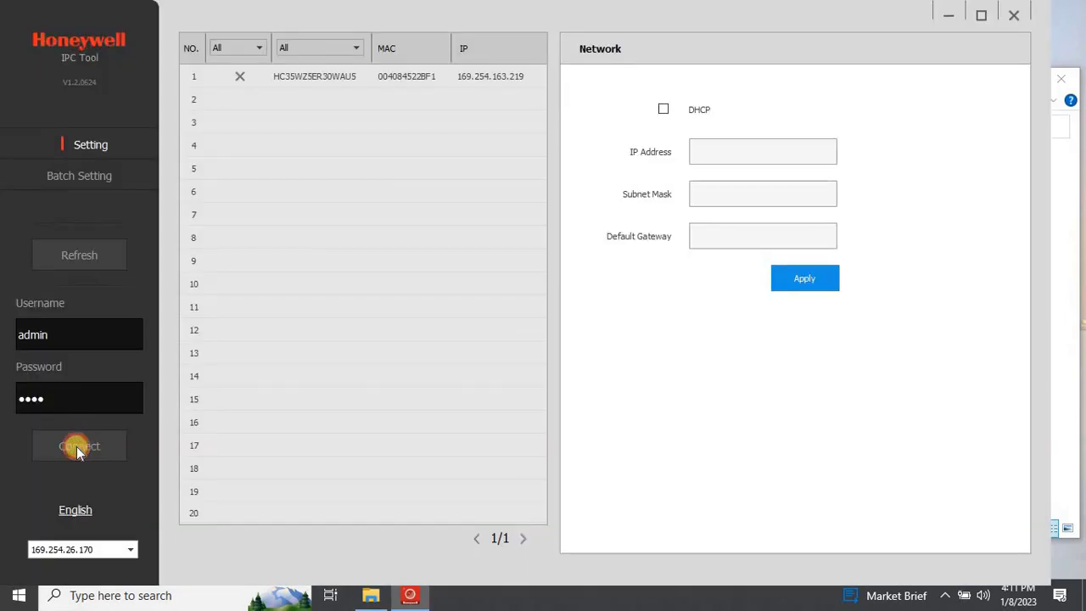
{"action": "left_click", "coordinate": [89, 397]}
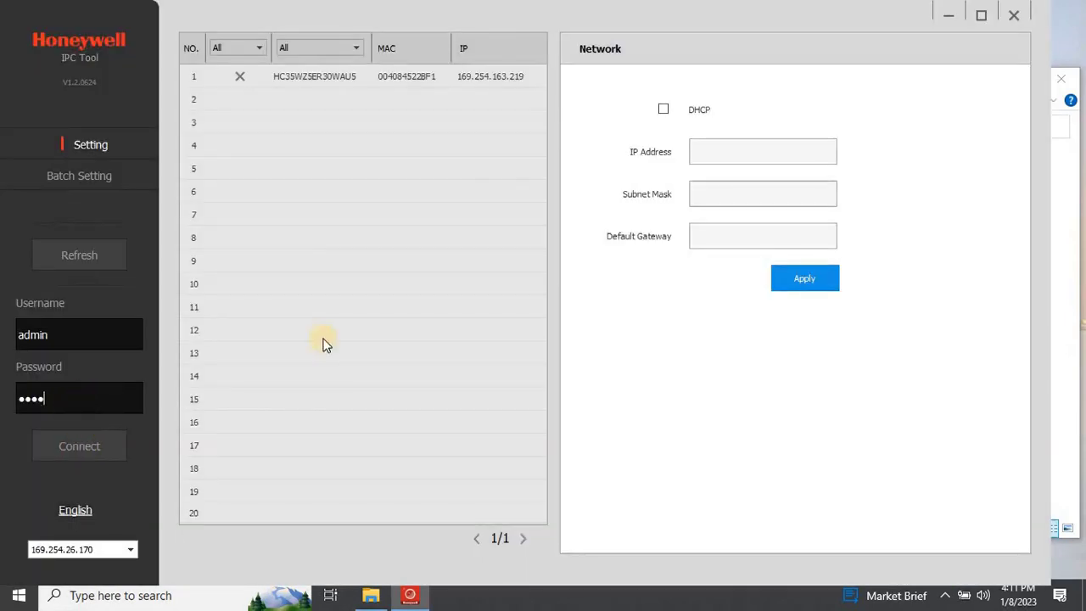
{"action": "left_click", "coordinate": [493, 82]}
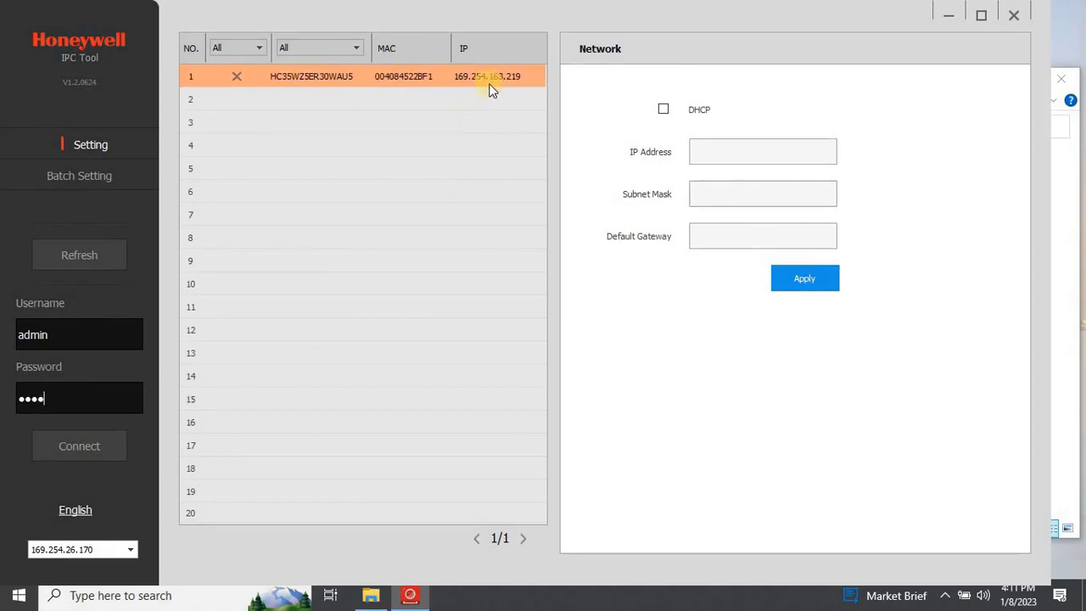
{"action": "left_click", "coordinate": [941, 597]}
Open the Ethernet adapter's Internet Protocol Version 4 (TCP/IPv4) properties from the network settings.
{"action": "right_click", "coordinate": [931, 532]}
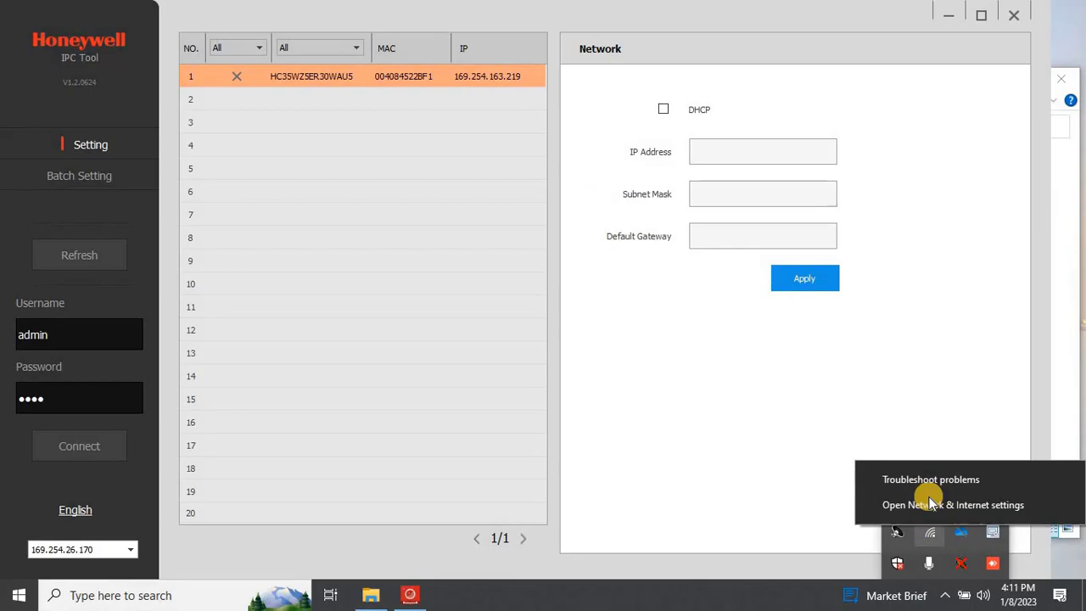
{"action": "left_click", "coordinate": [931, 505]}
{"action": "left_click", "coordinate": [909, 108]}
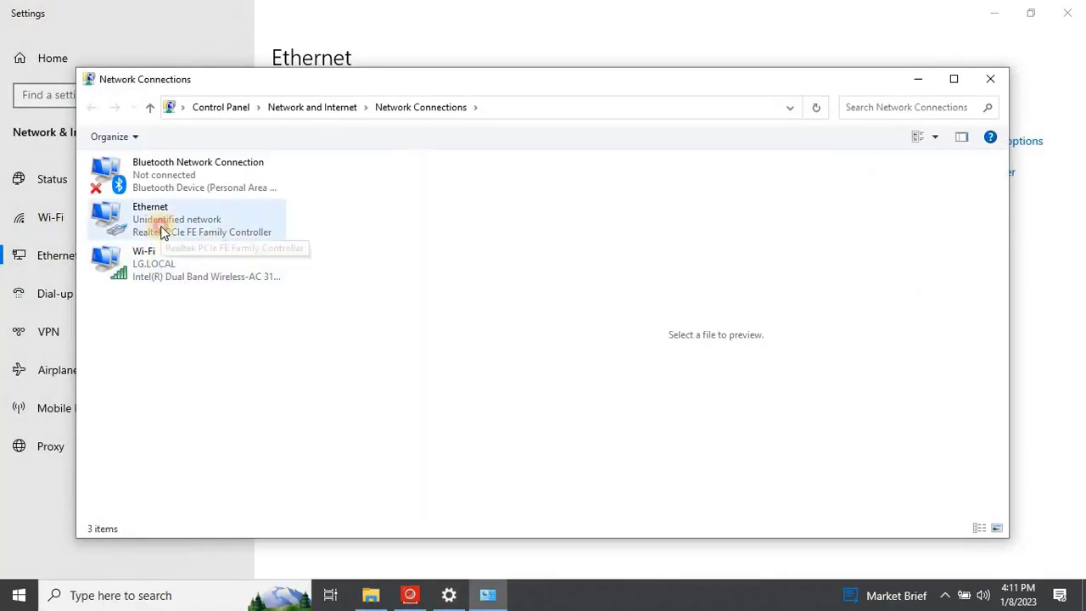
{"action": "double_click", "coordinate": [169, 223]}
{"action": "left_click", "coordinate": [448, 428]}
{"action": "left_click", "coordinate": [558, 315]}
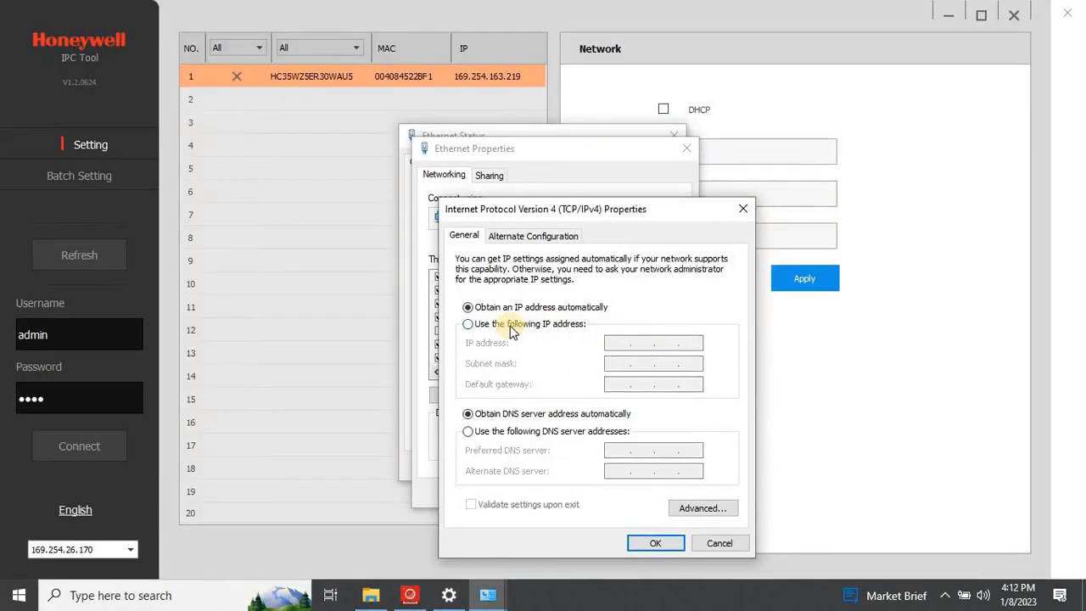
Assign static IP 169.254.163.220 with subnet mask 255.255.0.0 and confirm all dialogs.
{"action": "left_click", "coordinate": [516, 325]}
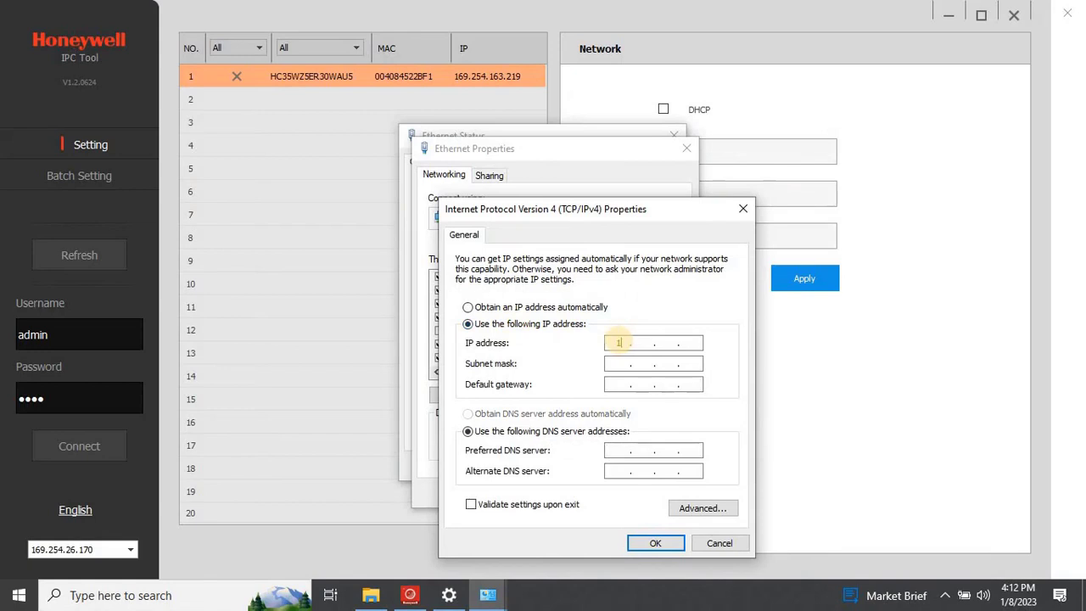
{"action": "left_click", "coordinate": [619, 342]}
{"action": "type", "text": "169 . 254 . 163 . 220"}
{"action": "key", "text": "Tab"}
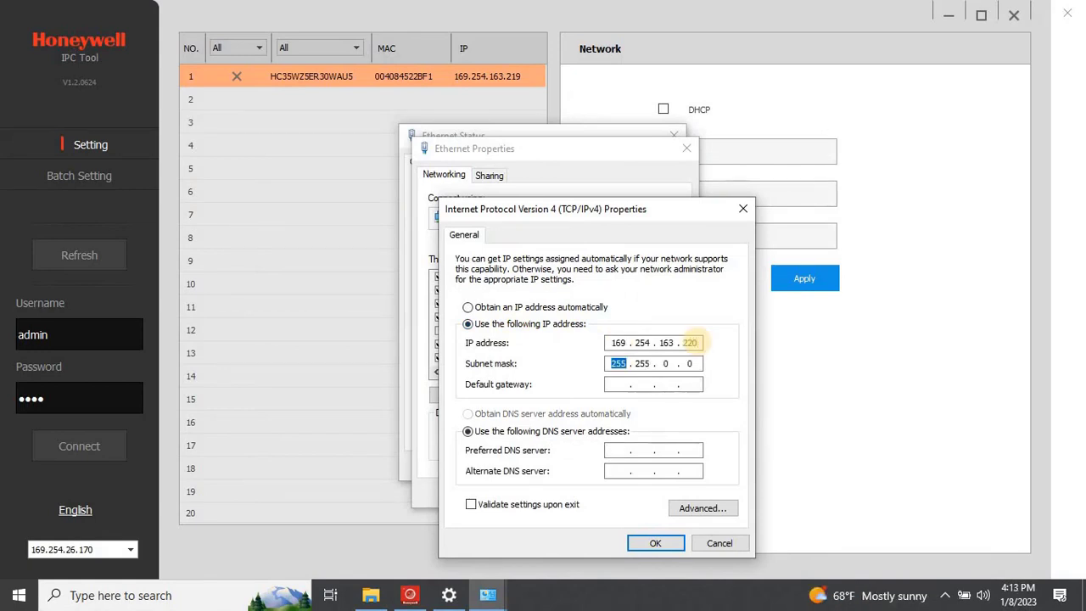
{"action": "left_click", "coordinate": [678, 545]}
{"action": "left_click", "coordinate": [609, 494]}
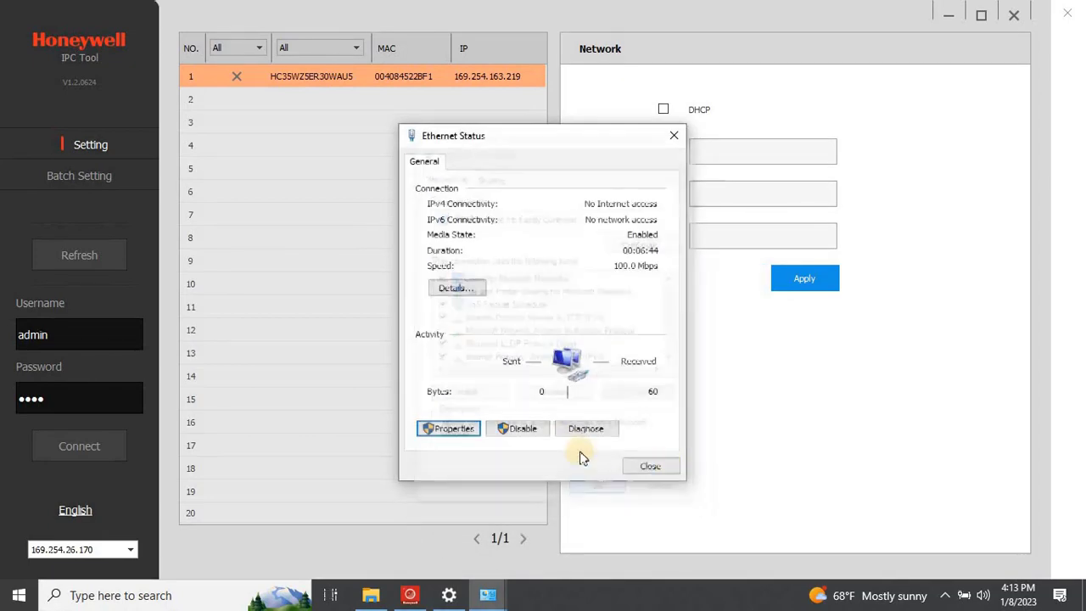
{"action": "left_click", "coordinate": [650, 466]}
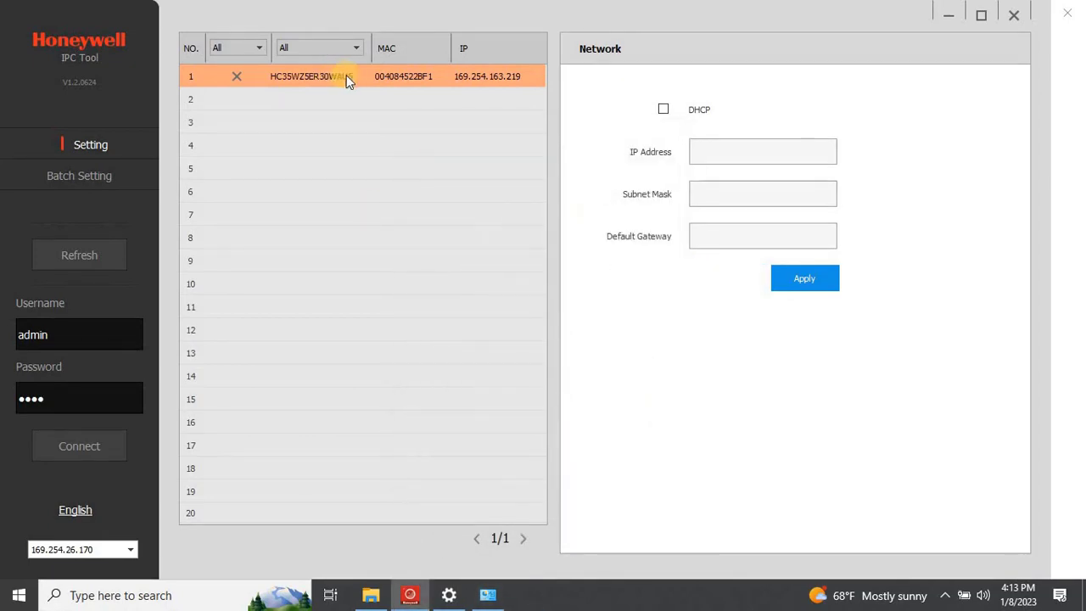
Launch Internet Explorer through Windows search.
{"action": "left_click", "coordinate": [202, 599]}
{"action": "type", "text": "in"}
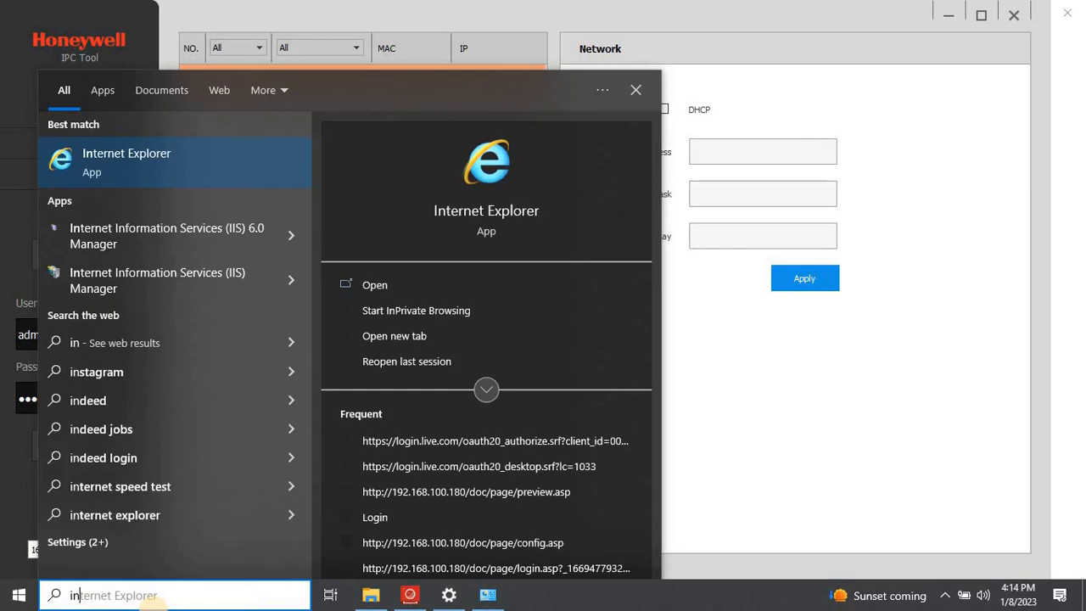
{"action": "key", "text": "Return"}
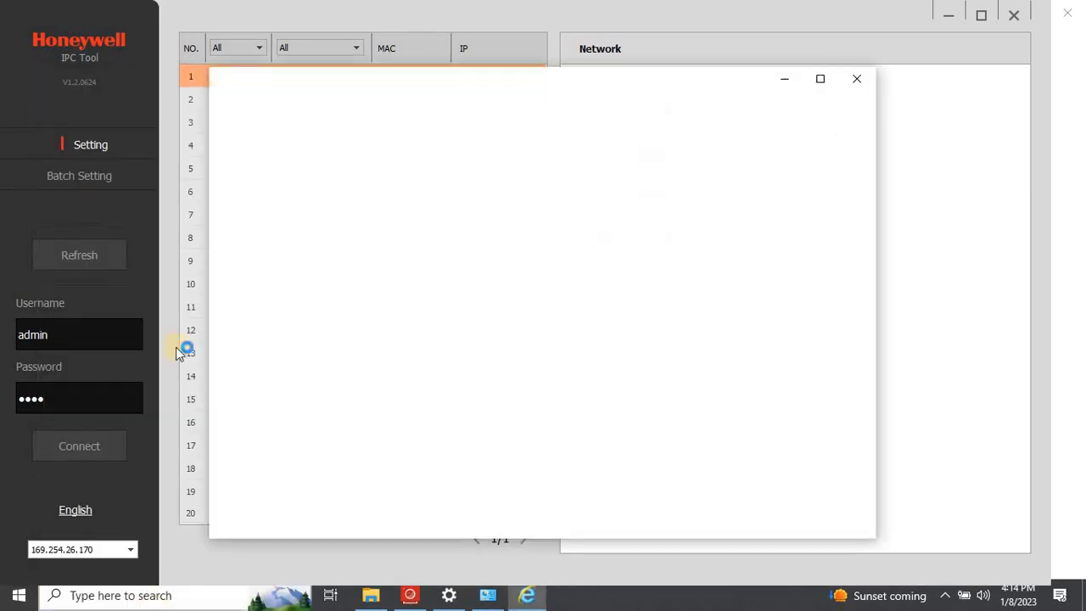
Go to 169.254.163.219 and continue past the certificate warning to the camera's page.
{"action": "left_click", "coordinate": [477, 169]}
{"action": "type", "text": "16"}
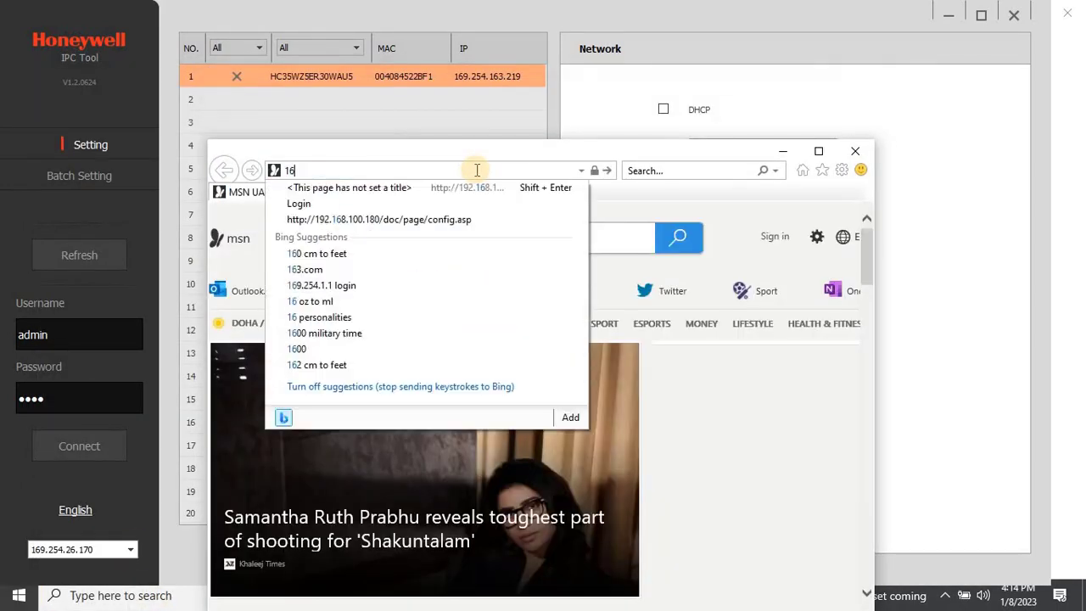
{"action": "type", "text": "9.254.163.219"}
{"action": "key", "text": "Return"}
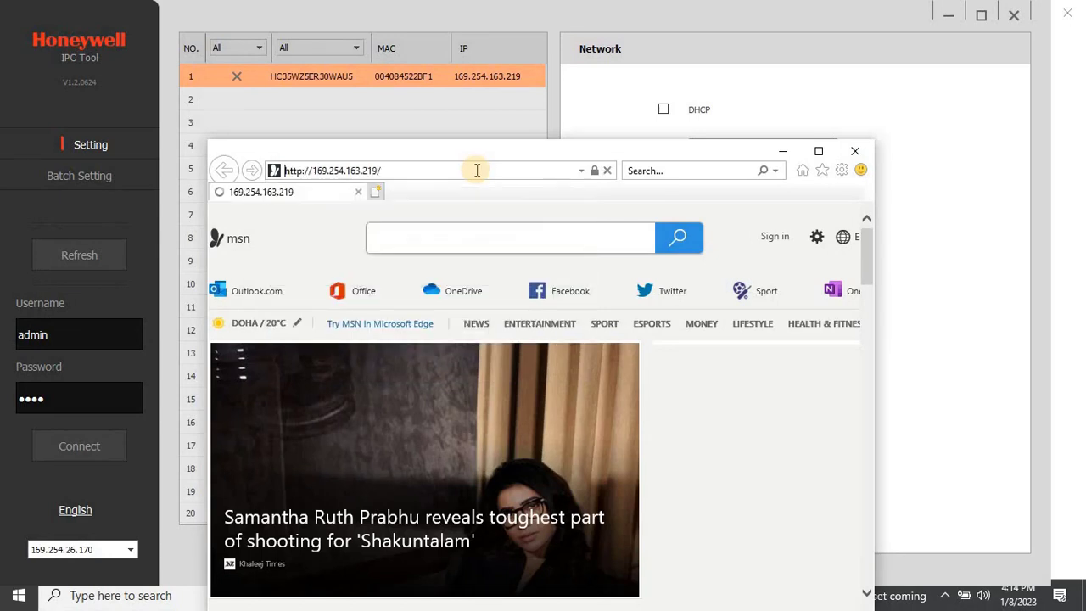
{"action": "left_click", "coordinate": [381, 399]}
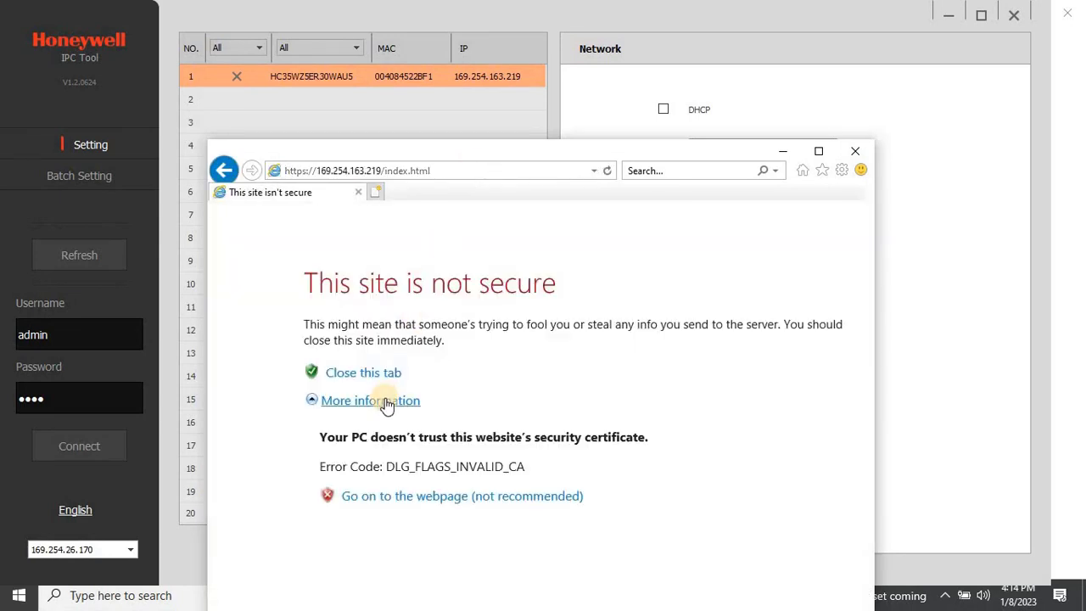
{"action": "left_click", "coordinate": [428, 500]}
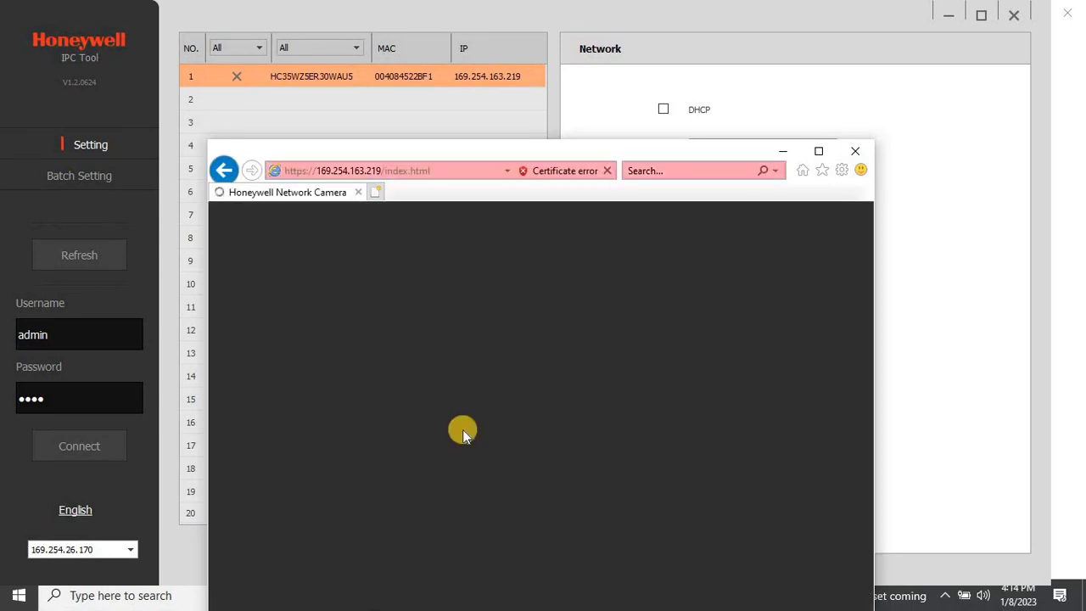
Maximize the browser, fill in the admin user name and a password, and check it.
{"action": "left_click", "coordinate": [813, 155]}
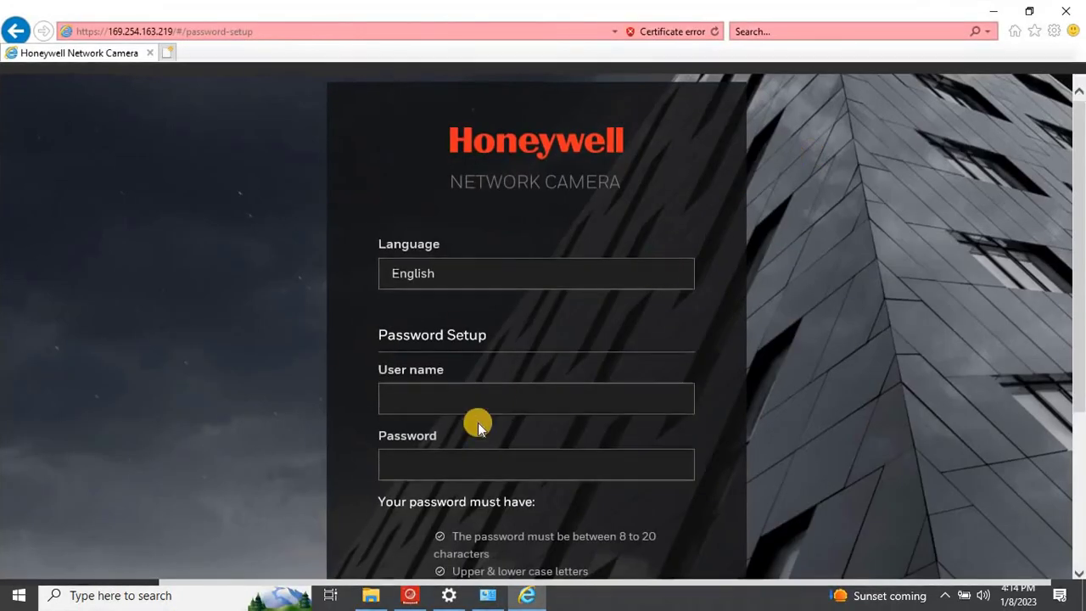
{"action": "left_click", "coordinate": [497, 397]}
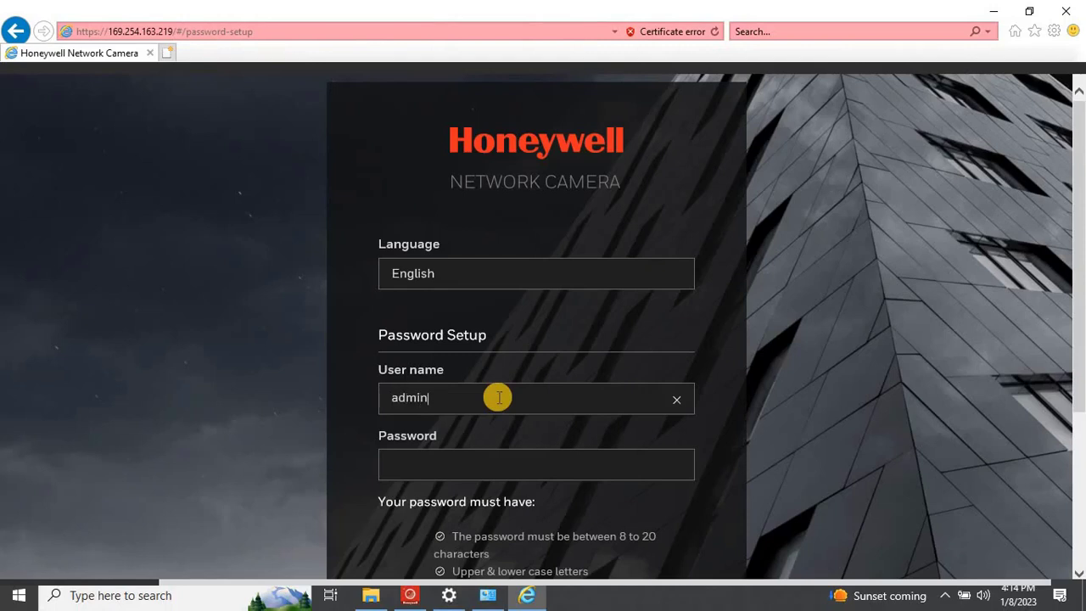
{"action": "key", "text": "Tab"}
{"action": "type", "text": "•"}
{"action": "left_click", "coordinate": [672, 466]}
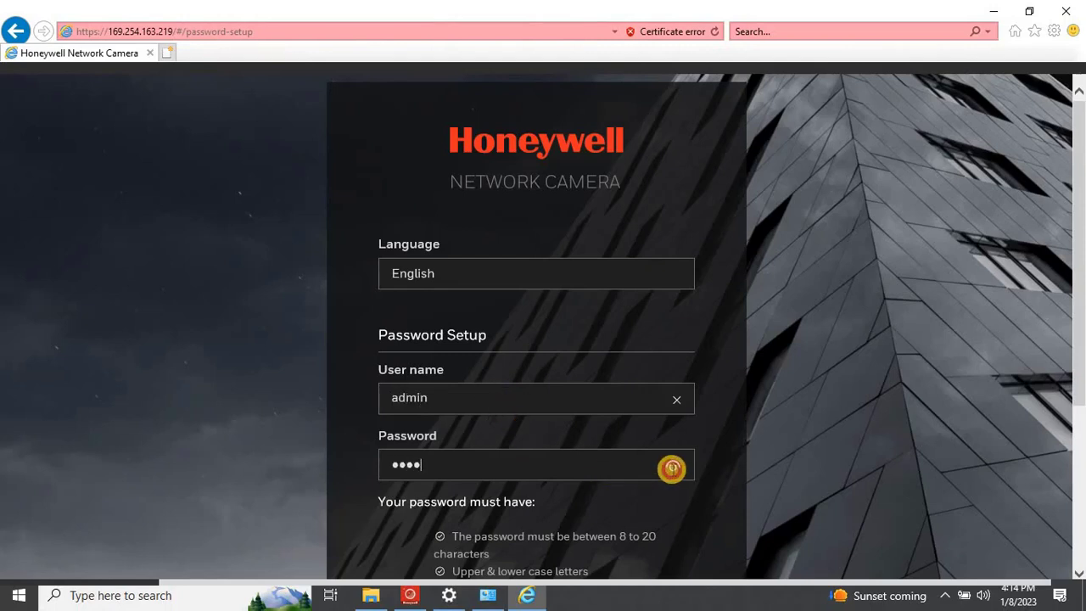
{"action": "left_click", "coordinate": [672, 467]}
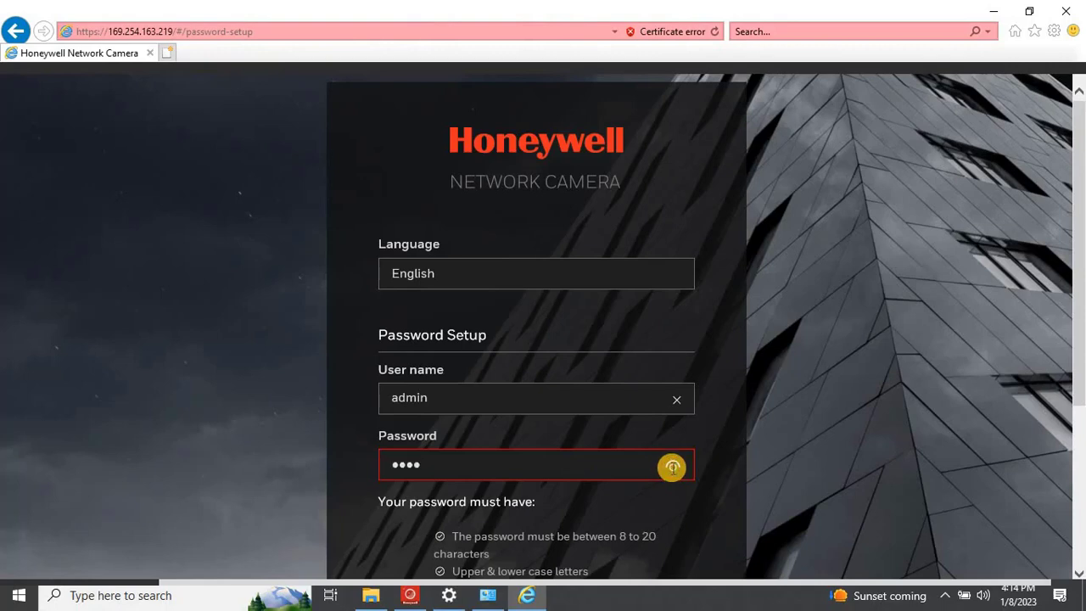
{"action": "scroll", "coordinate": [672, 468], "scroll_direction": "down", "scroll_amount": 3}
{"action": "scroll", "coordinate": [584, 427], "scroll_direction": "up", "scroll_amount": 1}
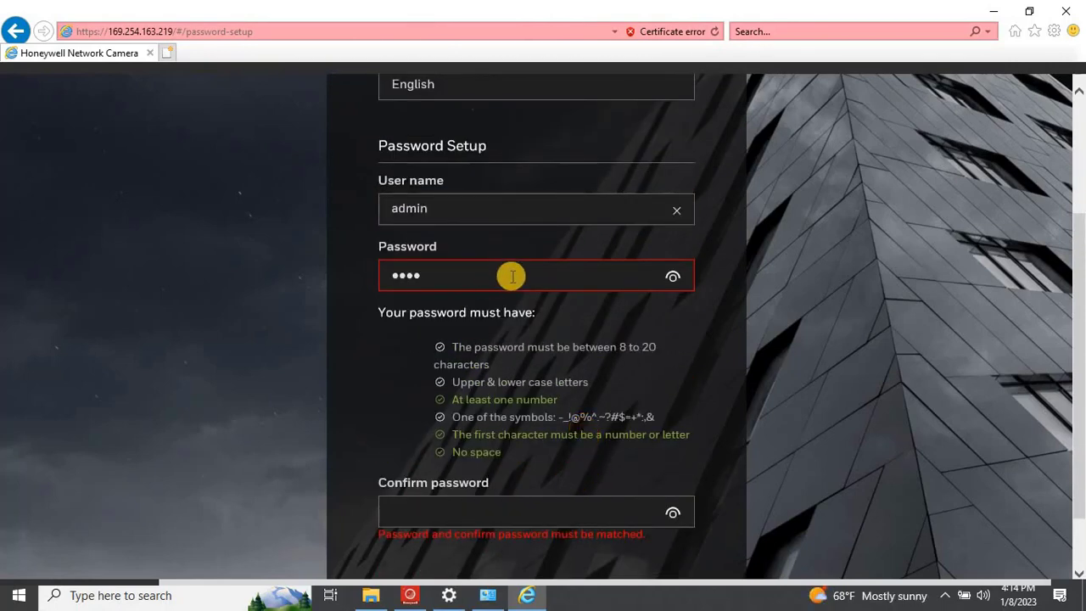
Replace it with a new 10-character password, repeat it in Confirm password, verify, and save.
{"action": "key", "text": "BackSpace"}
{"action": "key", "text": "BackSpace"}
{"action": "key", "text": "BackSpace"}
{"action": "key", "text": "BackSpace"}
{"action": "type", "text": "••••••••••"}
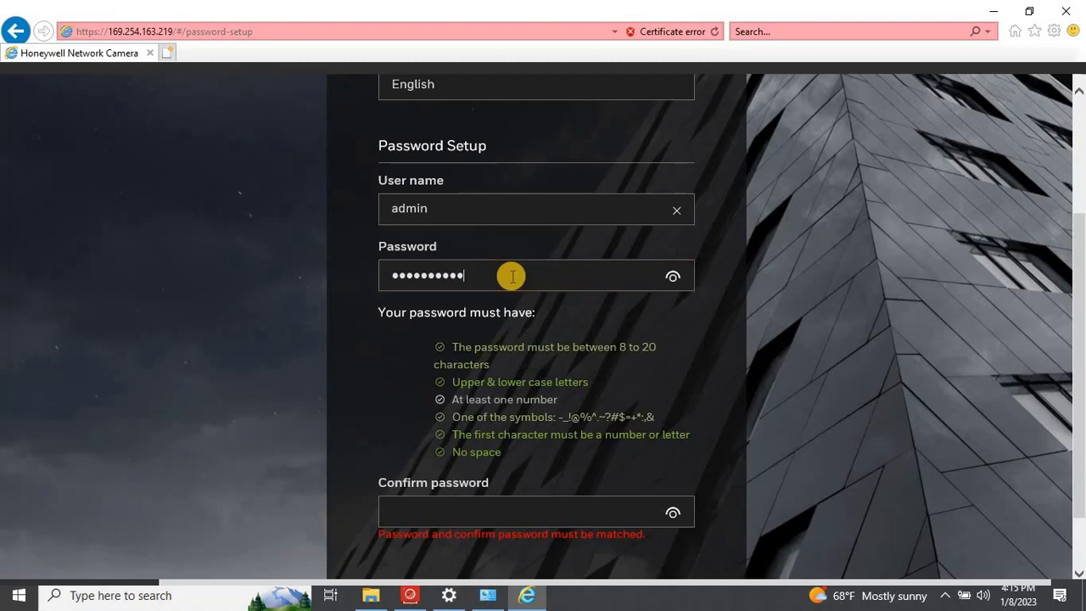
{"action": "left_click", "coordinate": [469, 507]}
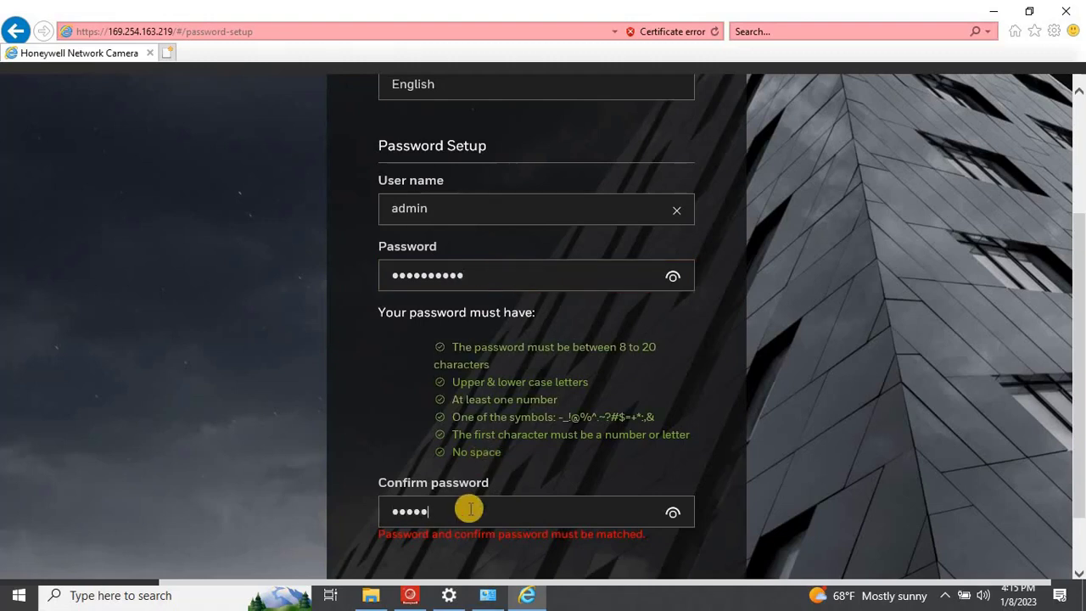
{"action": "left_click", "coordinate": [672, 278]}
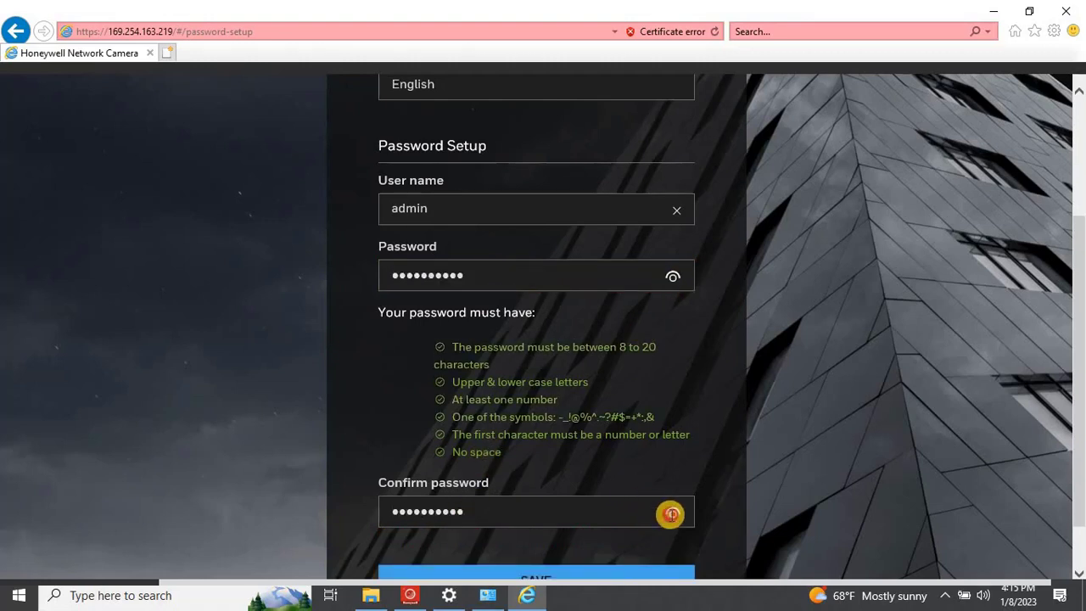
{"action": "left_click", "coordinate": [671, 513]}
{"action": "scroll", "coordinate": [633, 509], "scroll_direction": "down", "scroll_amount": 1}
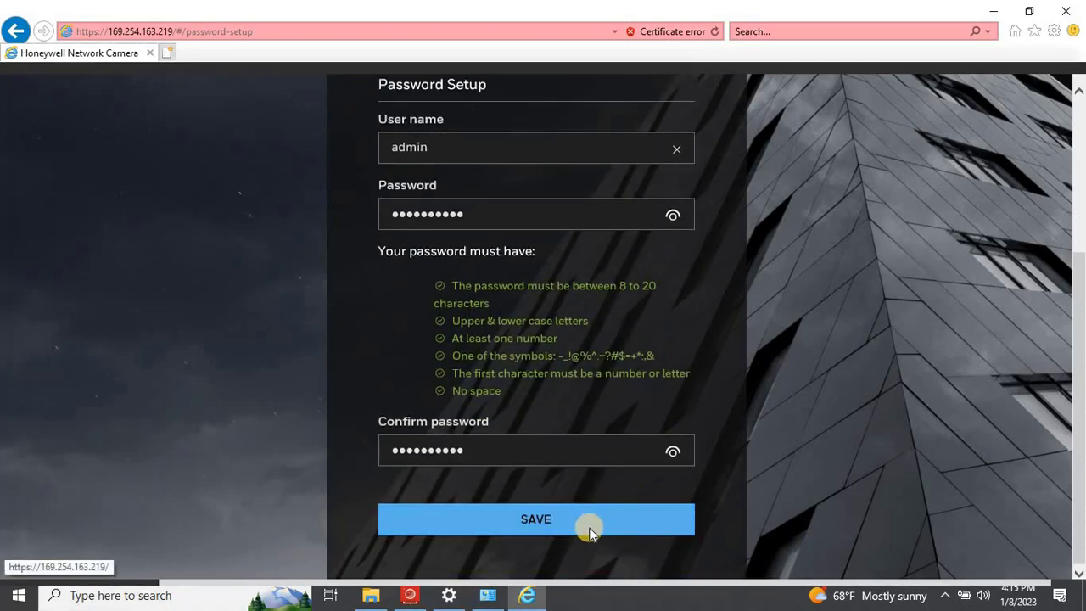
{"action": "left_click", "coordinate": [589, 523]}
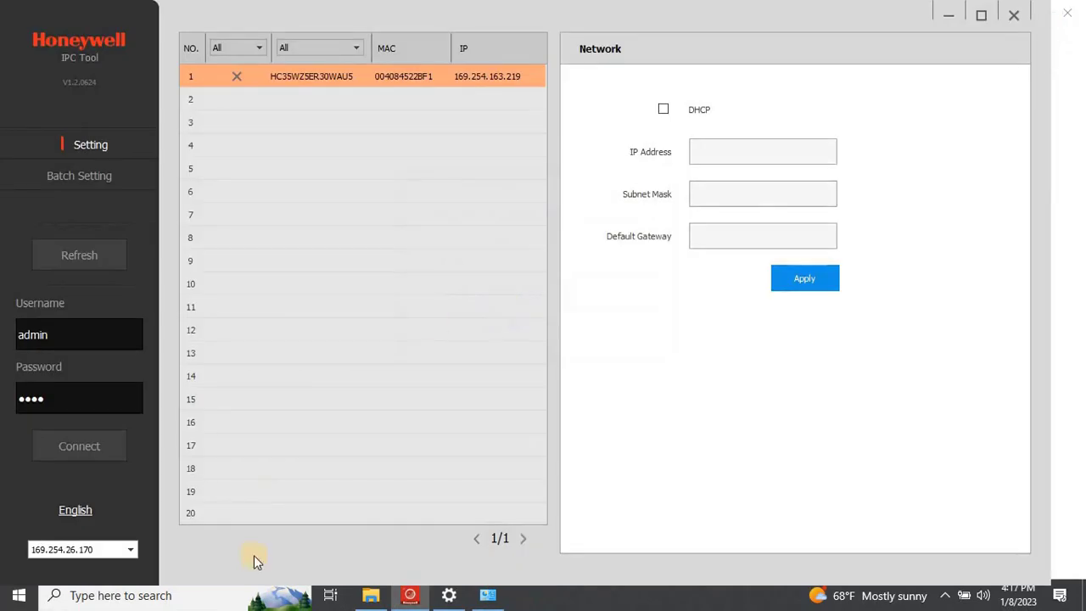
Launch Google Chrome from the Start search.
{"action": "left_click", "coordinate": [228, 599]}
{"action": "type", "text": "ch"}
{"action": "left_click", "coordinate": [417, 164]}
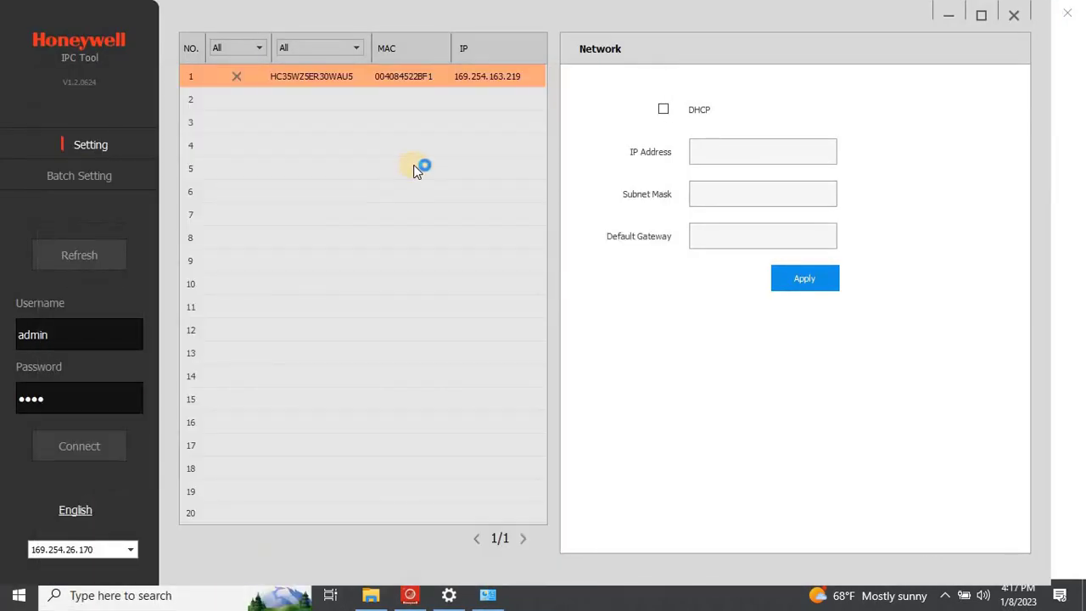
Load 169.254.163.219 in Chrome and reveal the option to proceed past the privacy warning.
{"action": "type", "text": "19"}
{"action": "key", "text": "BackSpace"}
{"action": "key", "text": "BackSpace"}
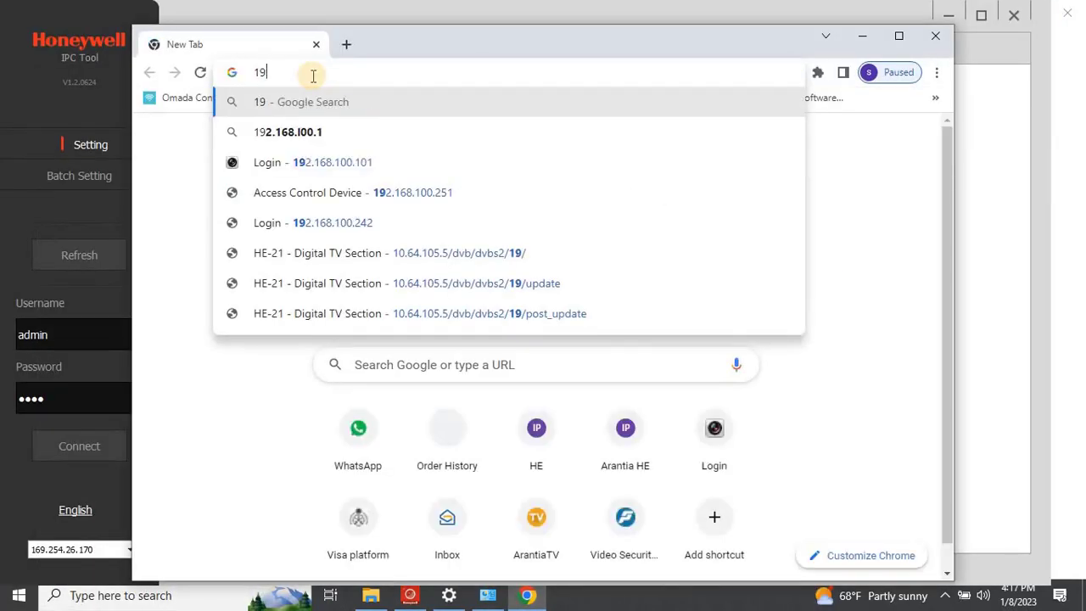
{"action": "type", "text": "69.254"}
{"action": "key", "text": "BackSpace"}
{"action": "type", "text": "54."}
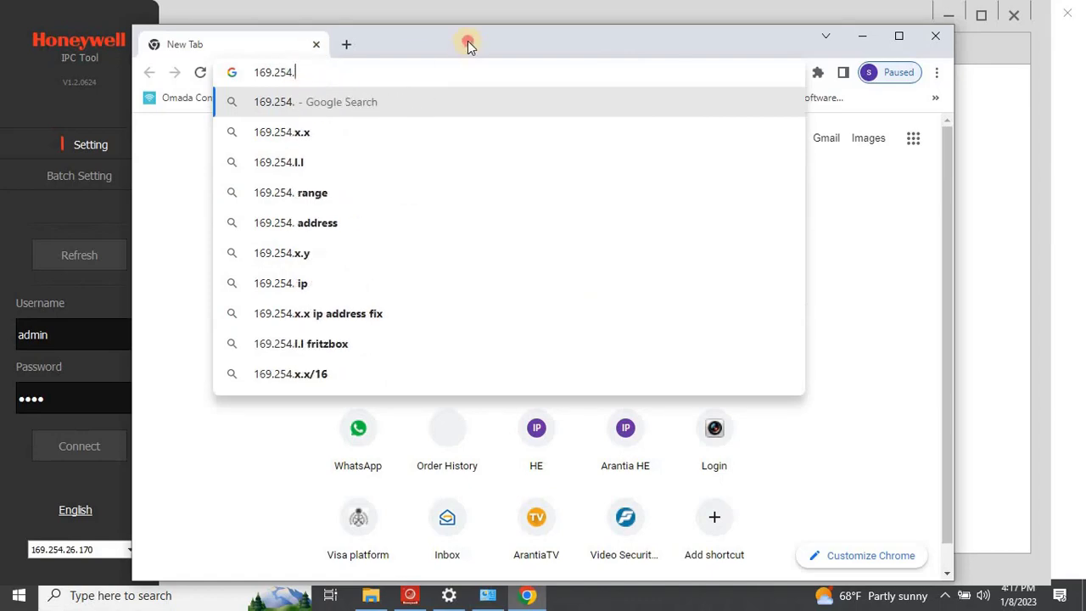
{"action": "left_click_drag", "start_coordinate": [468, 46], "coordinate": [459, 134]}
{"action": "type", "text": "163.219"}
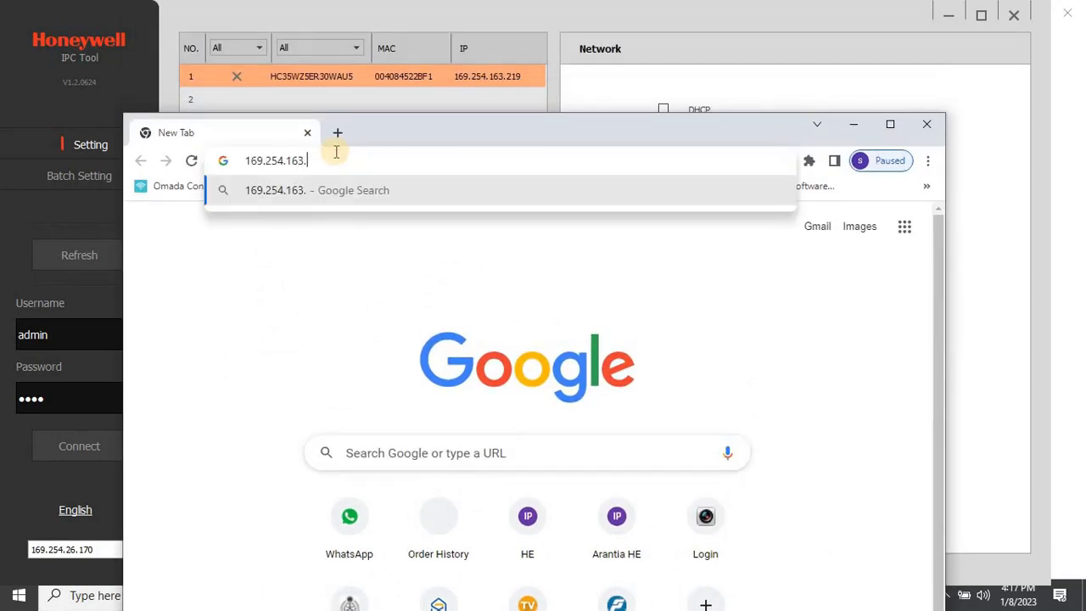
{"action": "key", "text": "Return"}
{"action": "left_click", "coordinate": [333, 566]}
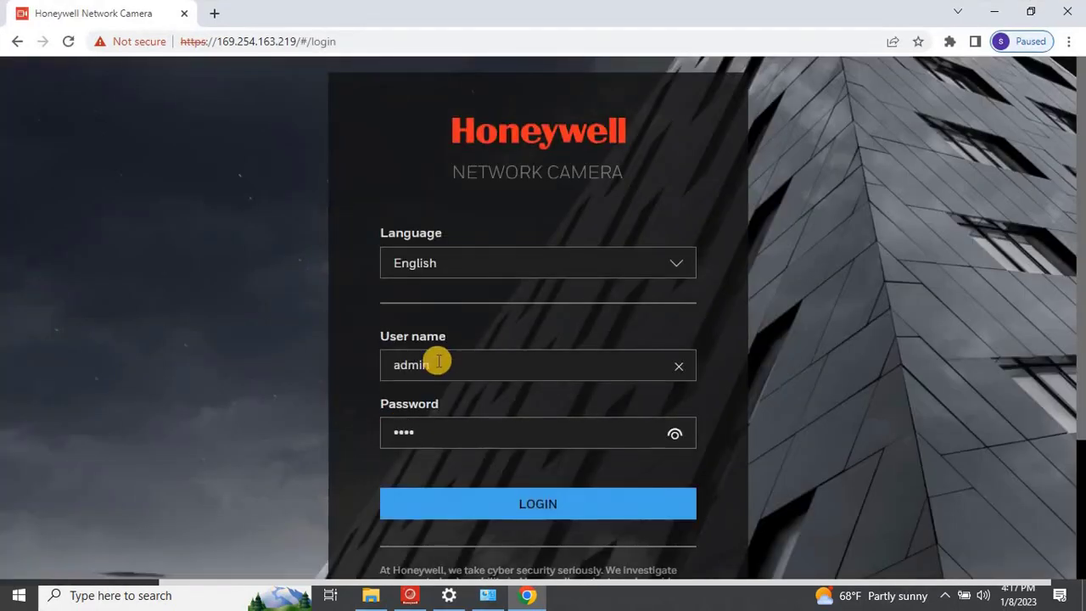
Log in as admin and run the lens wiper from the Live View toolbar's Brush icon.
{"action": "left_click", "coordinate": [527, 503]}
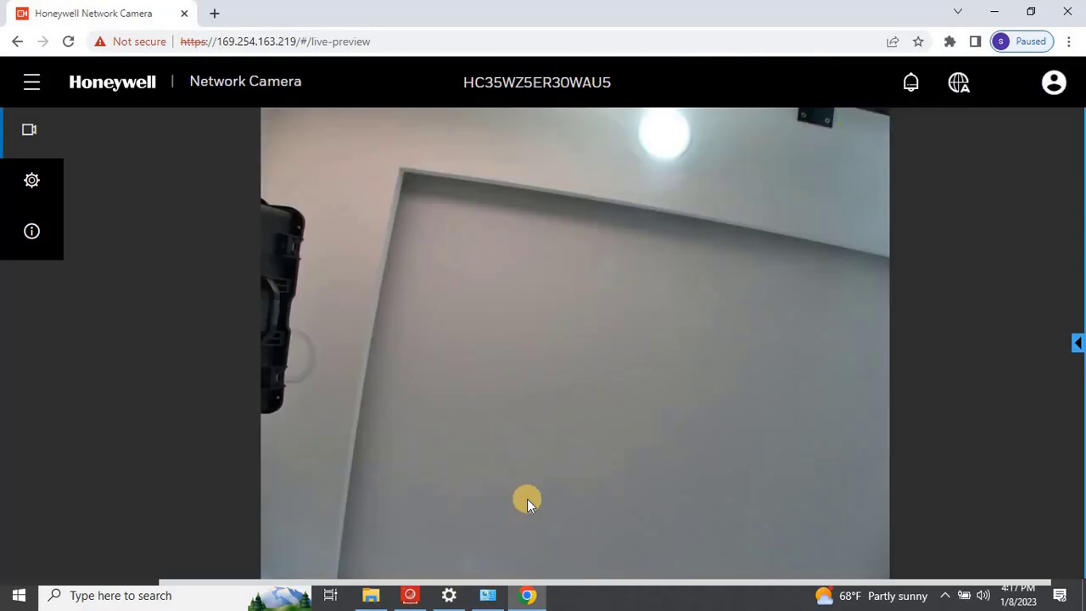
{"action": "mouse_move", "coordinate": [391, 439]}
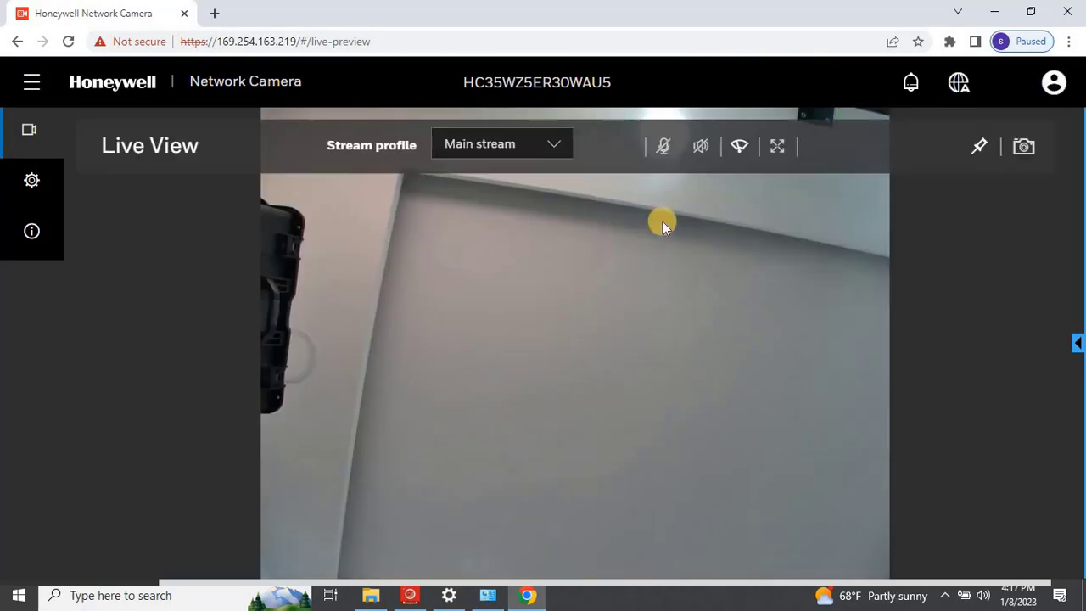
{"action": "left_click", "coordinate": [739, 151]}
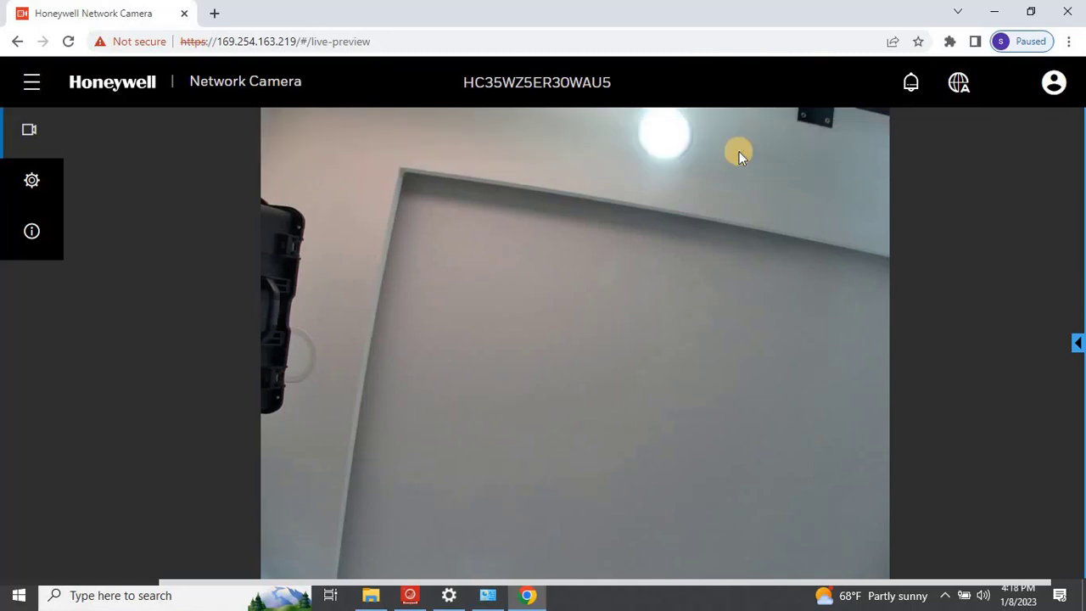
{"action": "mouse_move", "coordinate": [740, 155]}
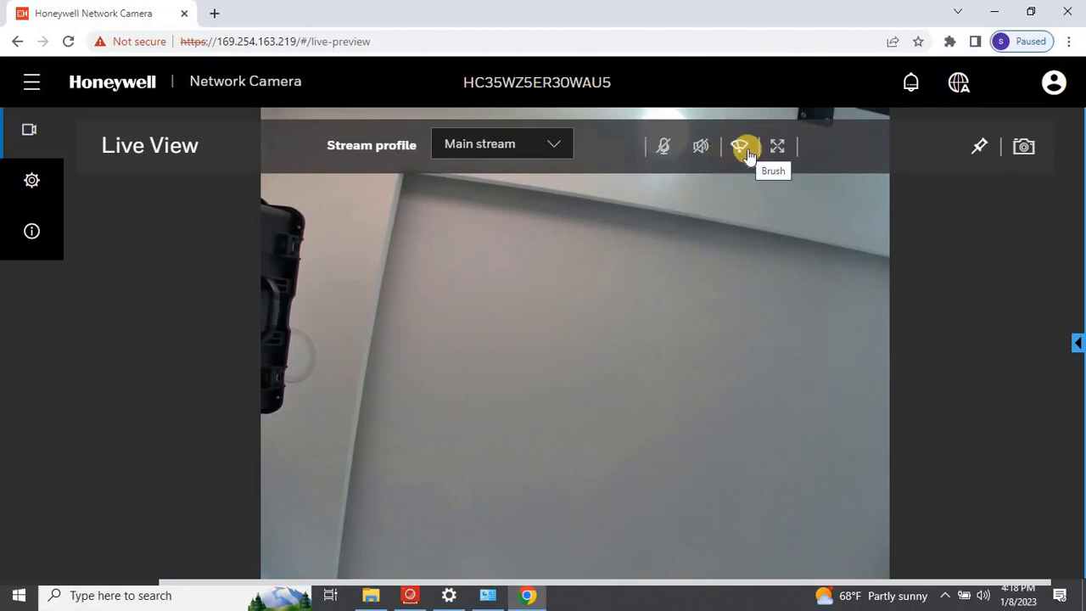
Run the lens wiper four more times using the Brush icon in the Live View toolbar.
{"action": "left_click", "coordinate": [746, 151]}
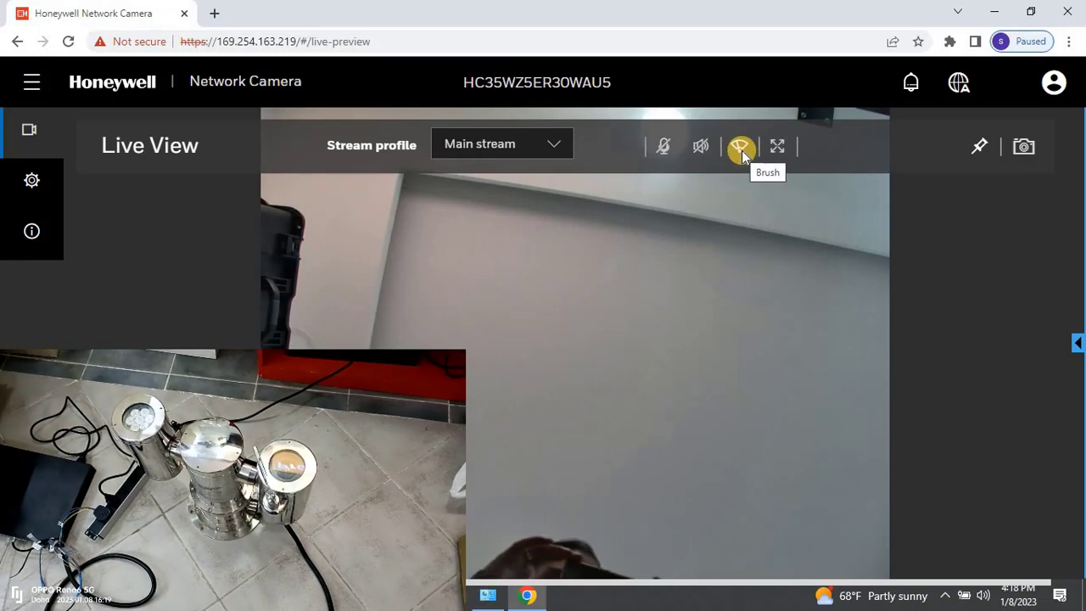
{"action": "left_click", "coordinate": [744, 153]}
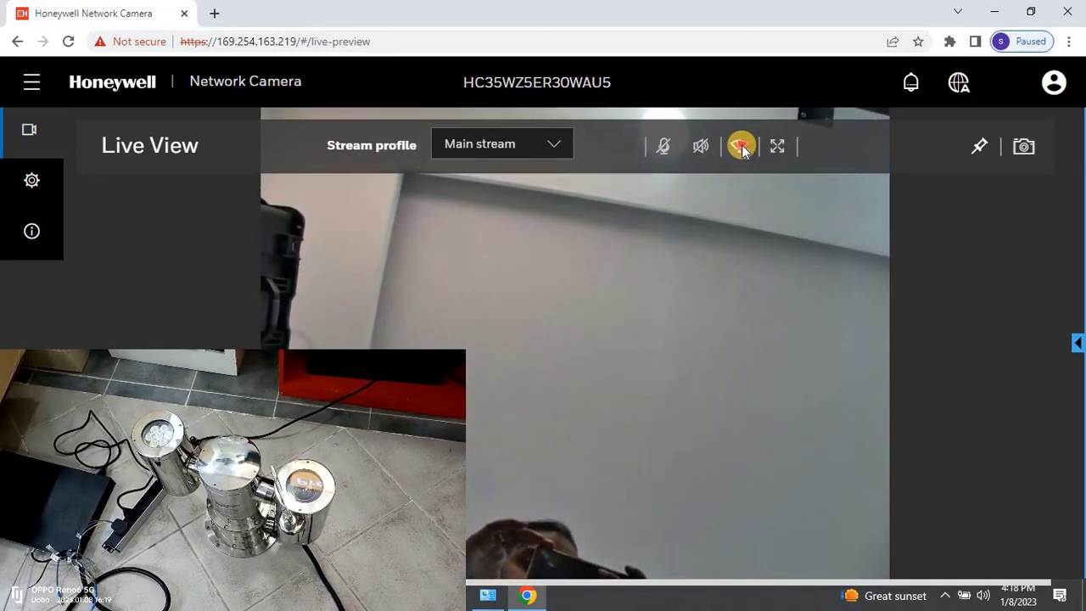
{"action": "left_click", "coordinate": [742, 149]}
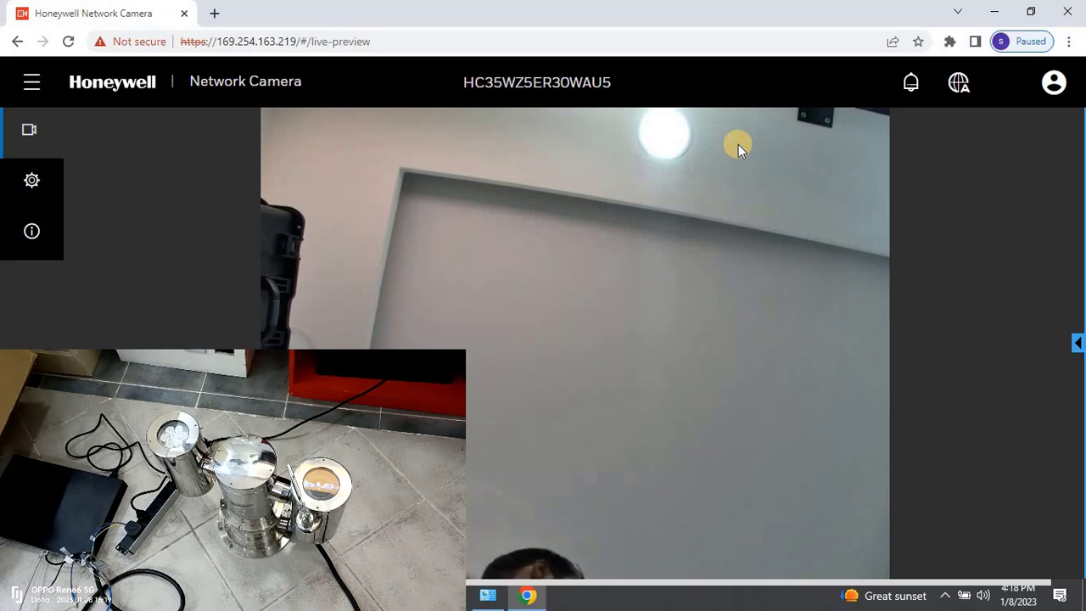
{"action": "mouse_move", "coordinate": [738, 148]}
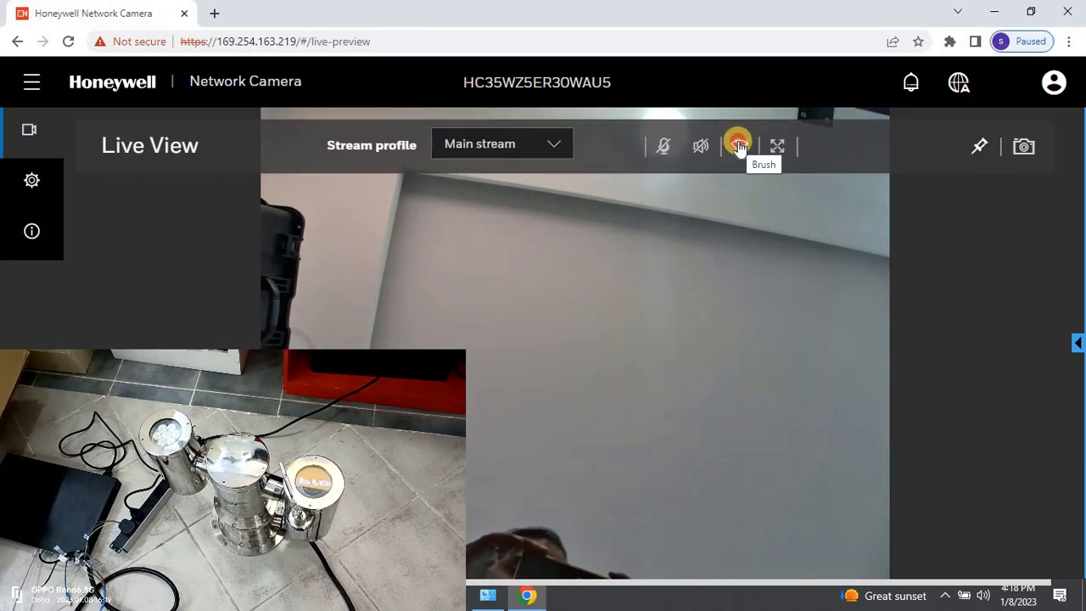
{"action": "left_click", "coordinate": [739, 148]}
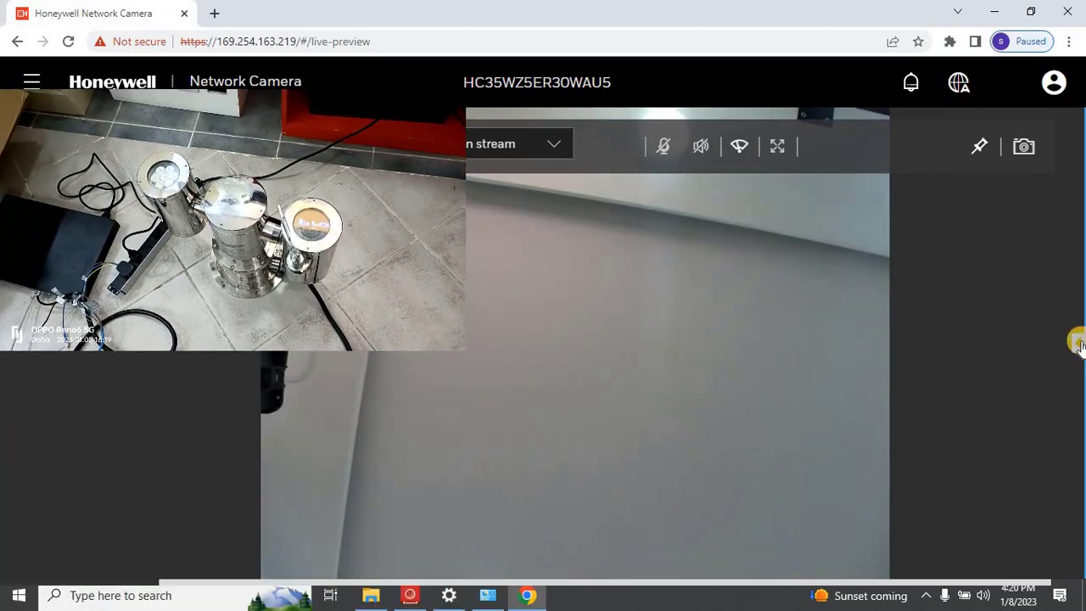
Open and expand the PTZ panel, pan right, tilt down to the floor, then nudge up.
{"action": "left_click", "coordinate": [1074, 343]}
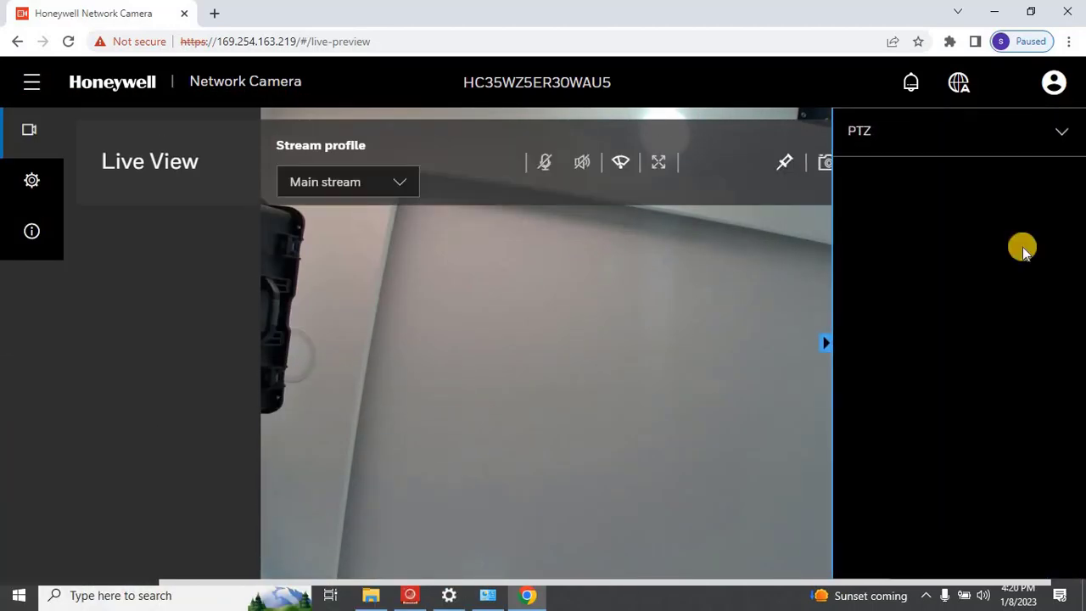
{"action": "left_click", "coordinate": [1058, 131]}
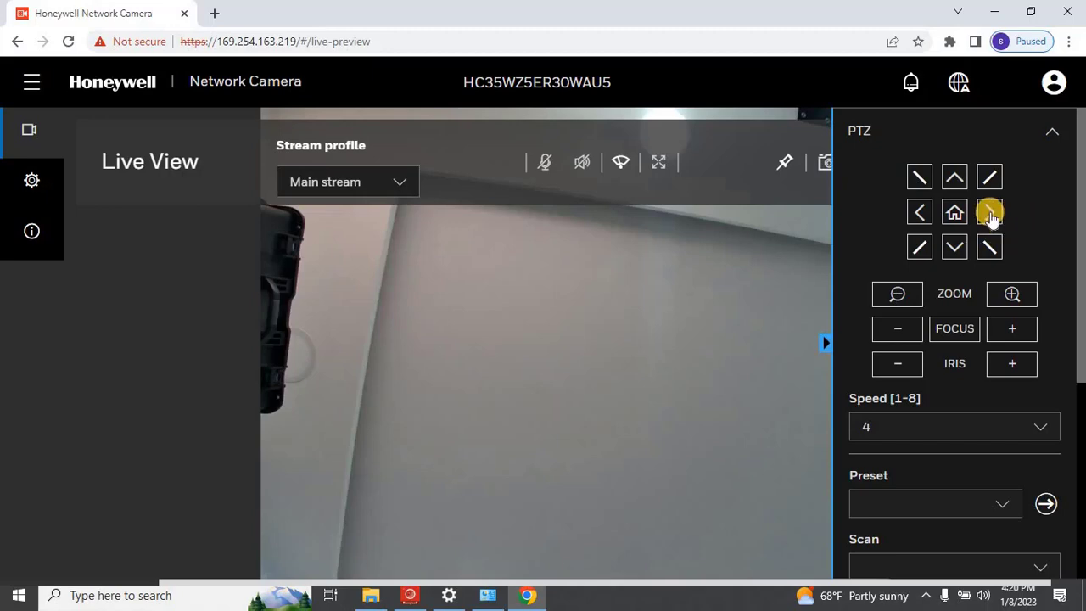
{"action": "left_click", "coordinate": [991, 216]}
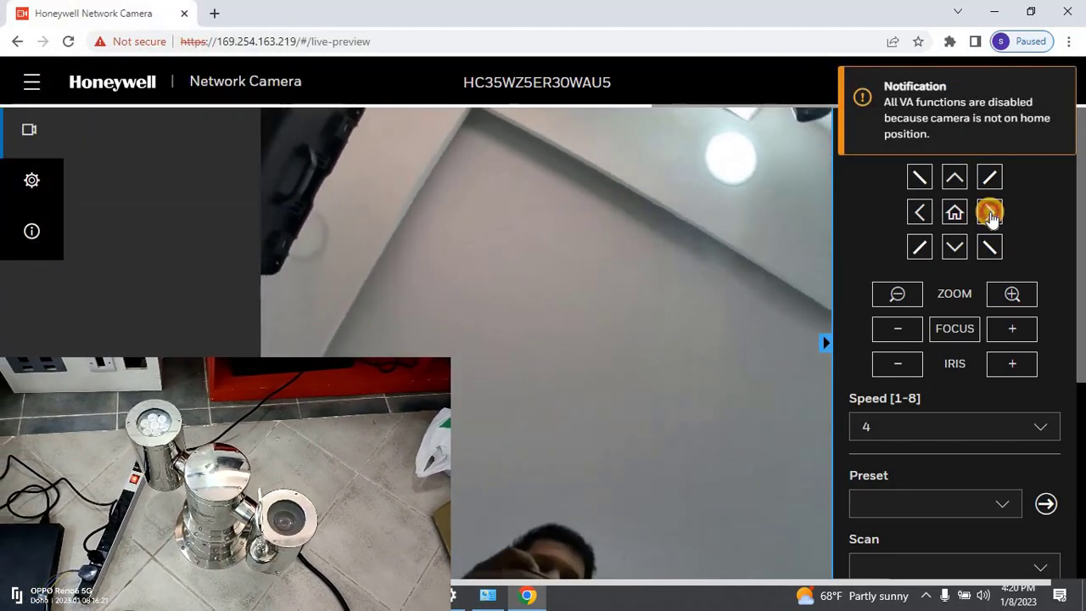
{"action": "left_click", "coordinate": [952, 182]}
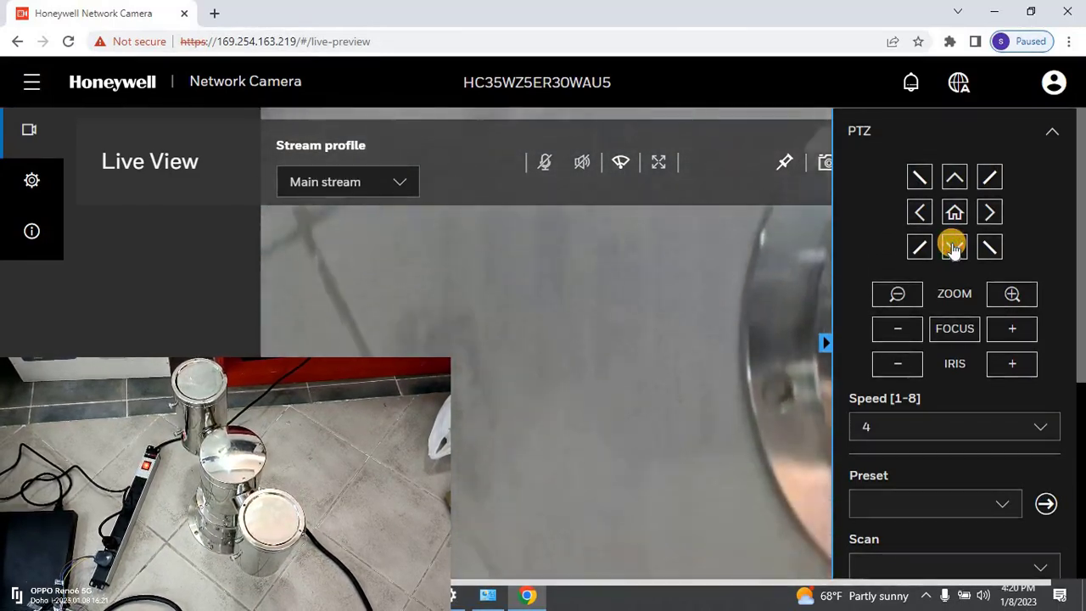
{"action": "left_click", "coordinate": [958, 178]}
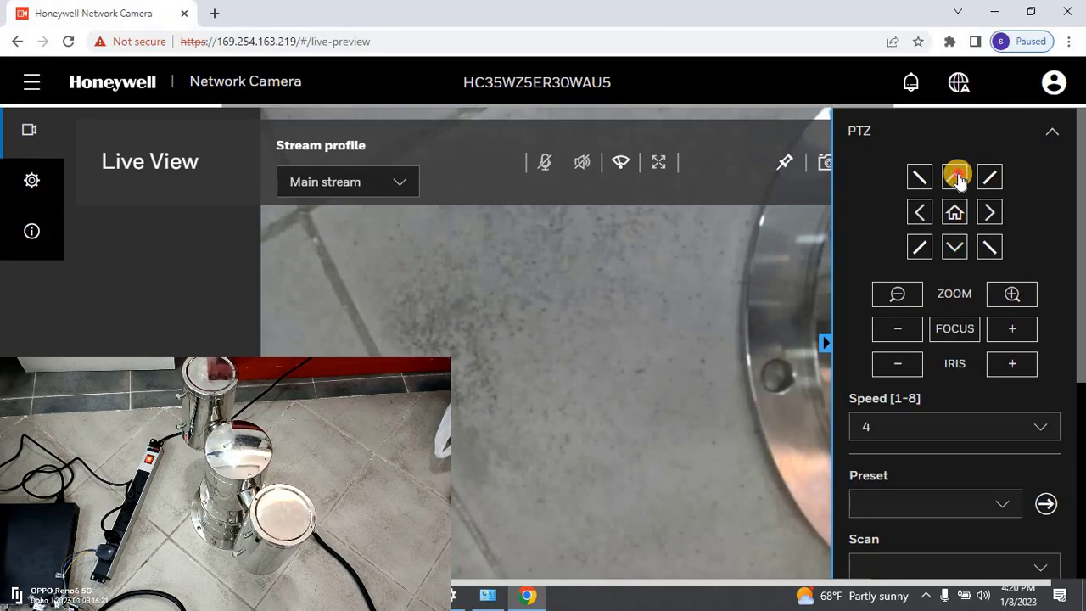